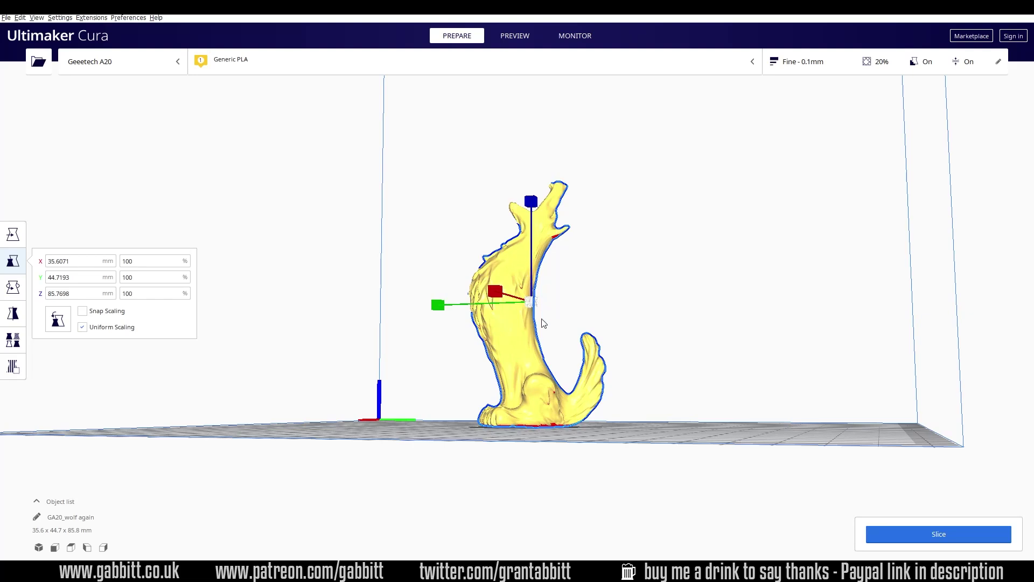
Sink the wolf to Z -1.3843 mm and orbit low to inspect its base
right_click_drag(518, 415, 571, 400)
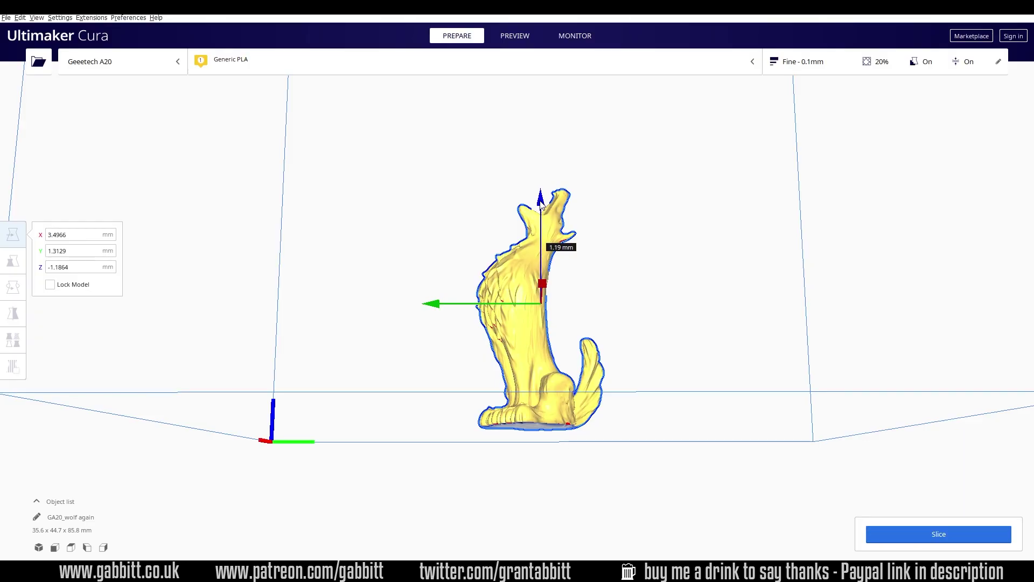
left_click_drag(542, 204, 543, 204)
right_click_drag(542, 215, 652, 396)
scroll(574, 454, "up", 3)
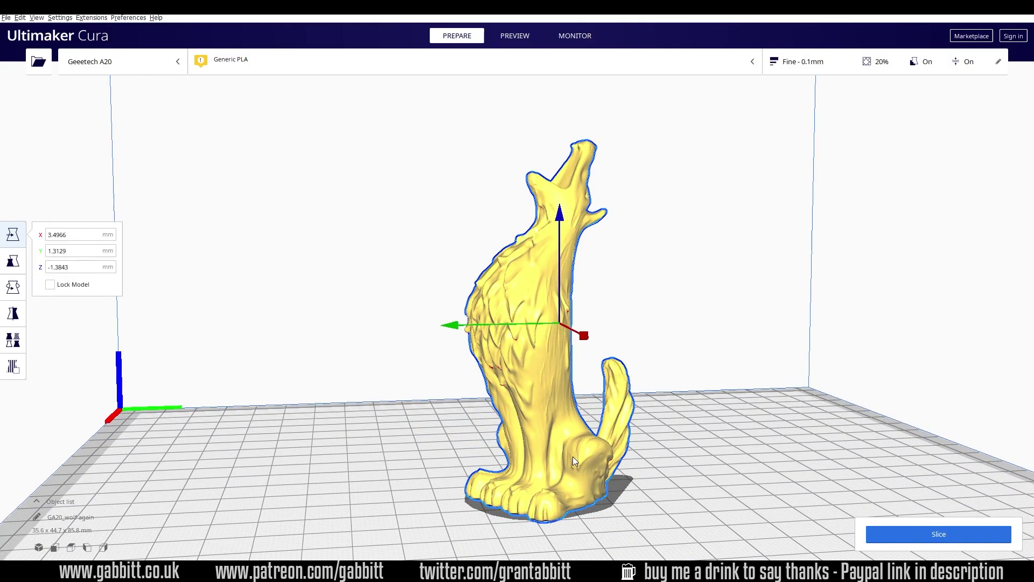
right_click_drag(561, 456, 702, 372)
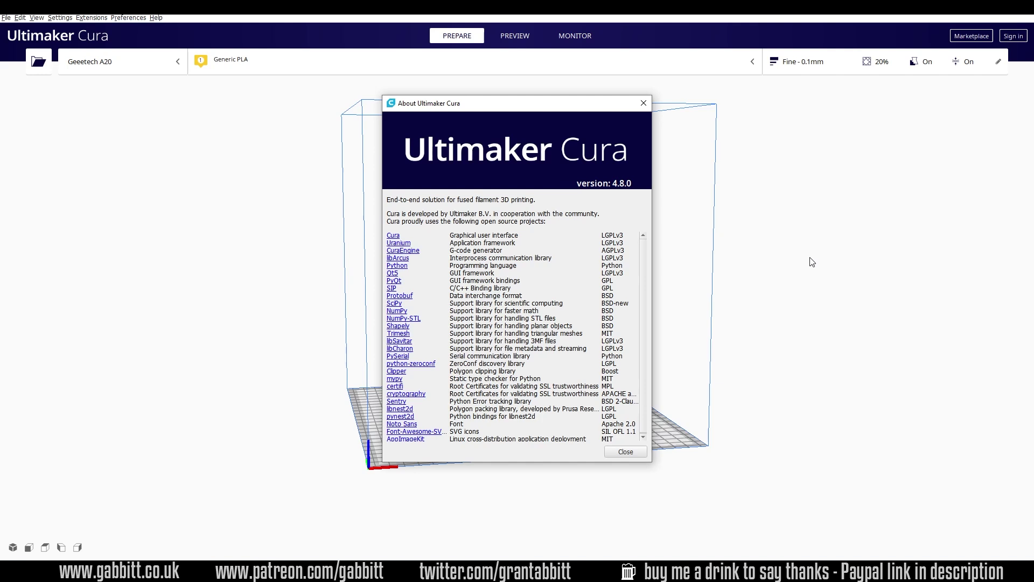
Close the About dialog, then load 'wolf again.stl' onto the build plate and select it
key("Escape")
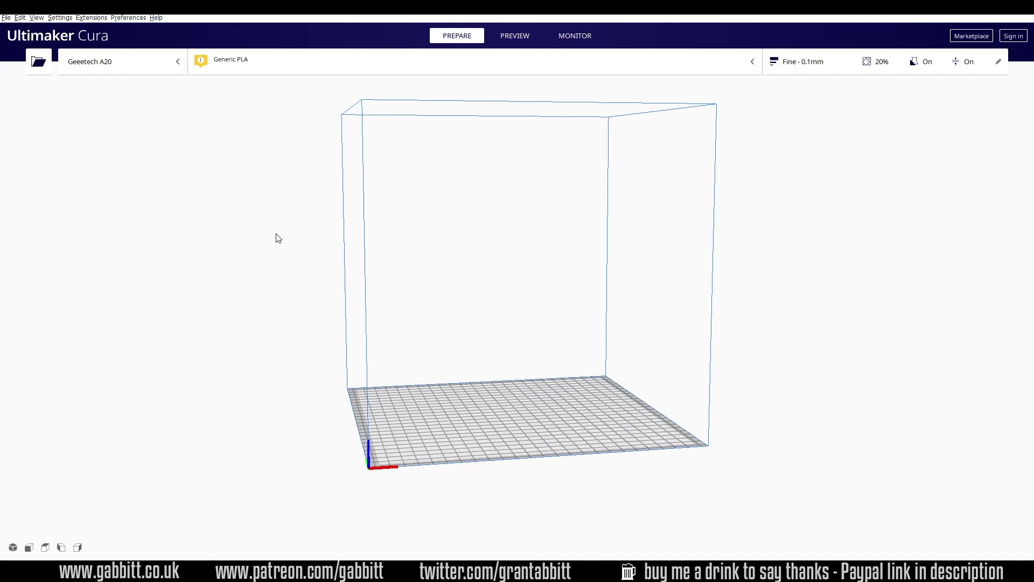
key("alt+Tab")
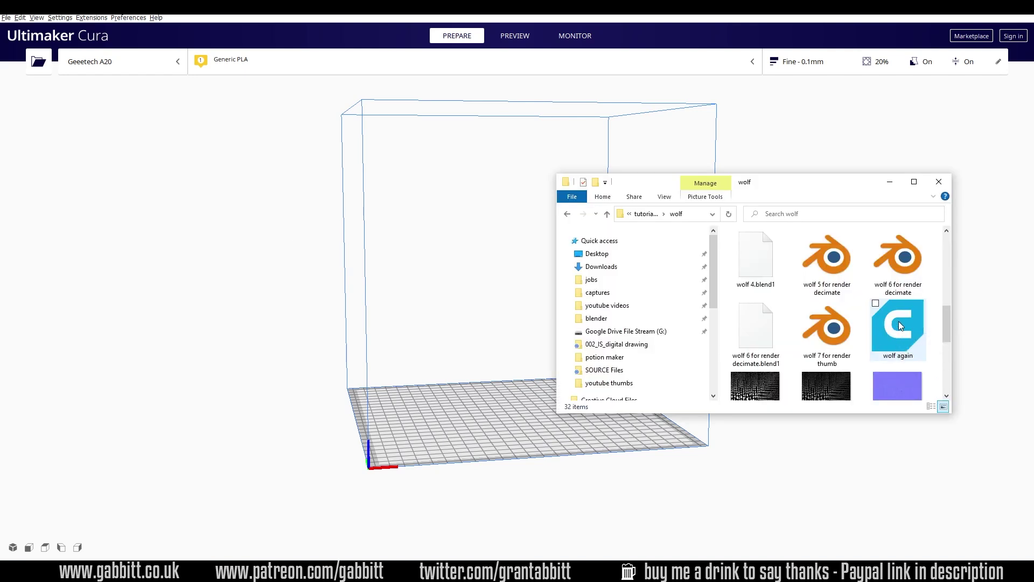
left_click_drag(900, 324, 474, 288)
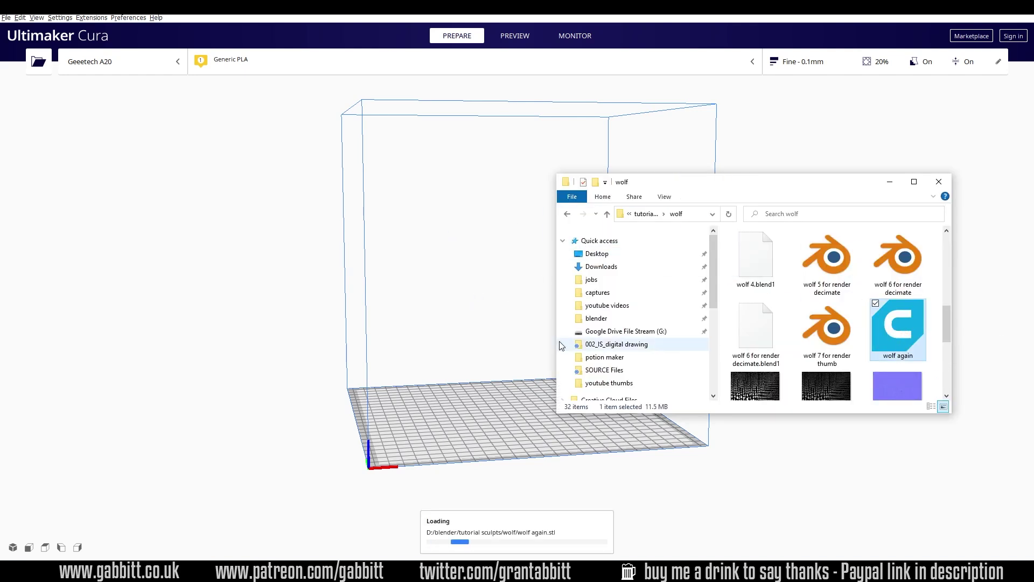
left_click(511, 357)
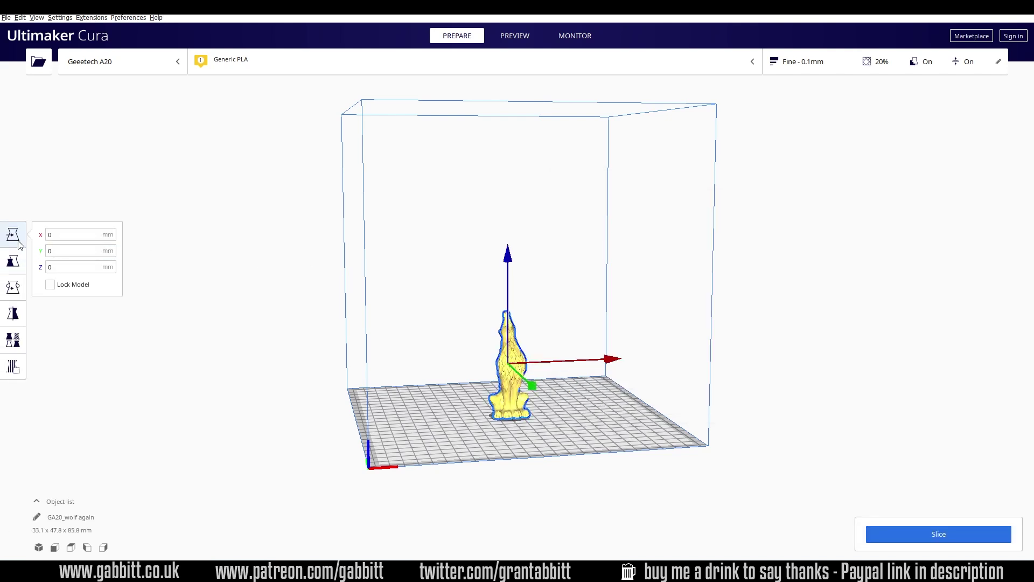
Rotate the wolf about its vertical axis until it measures 35.6 x 44.7 x 85.8 mm
left_click(18, 269)
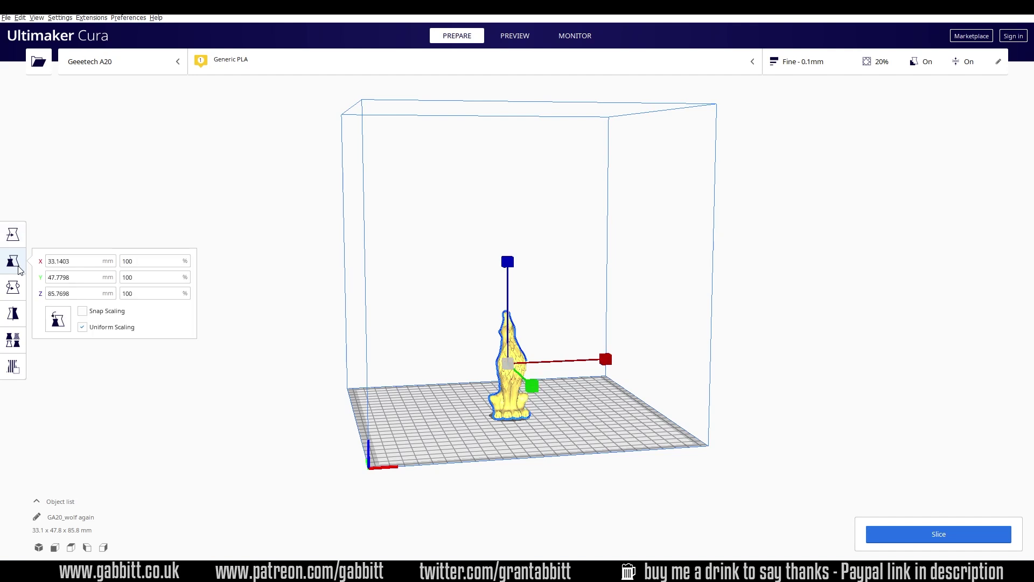
left_click(19, 288)
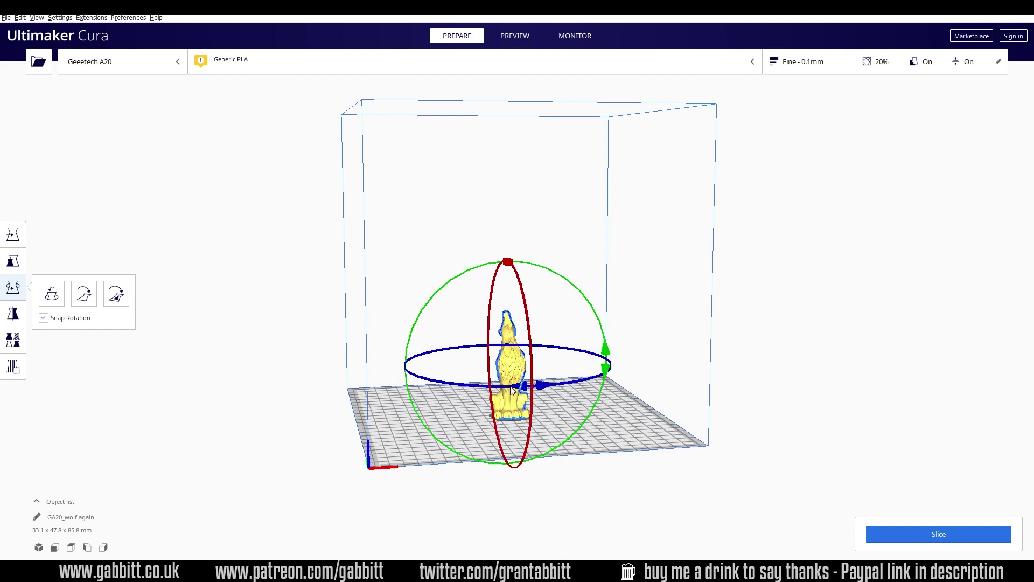
left_click_drag(513, 388, 599, 387)
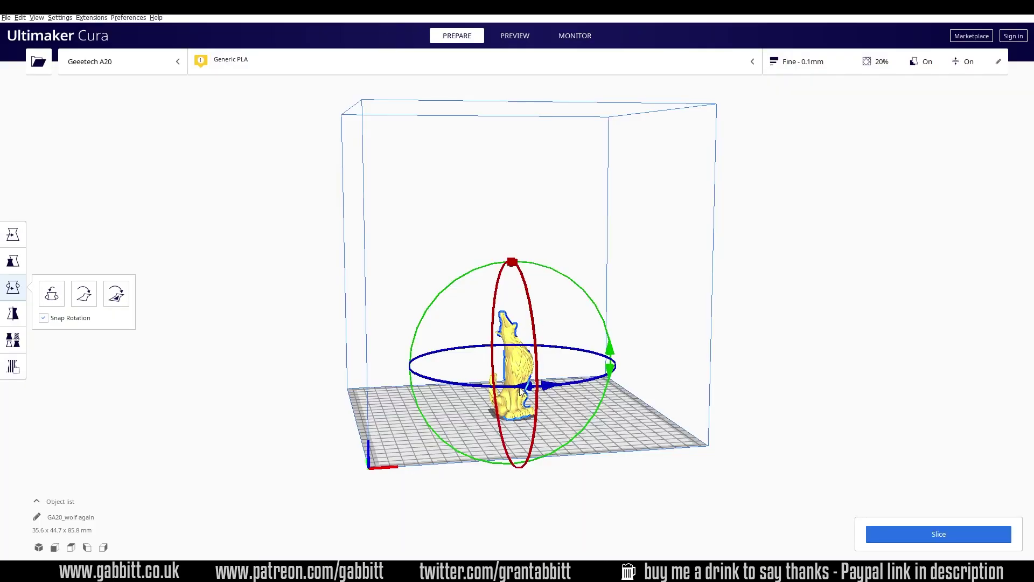
left_click(13, 260)
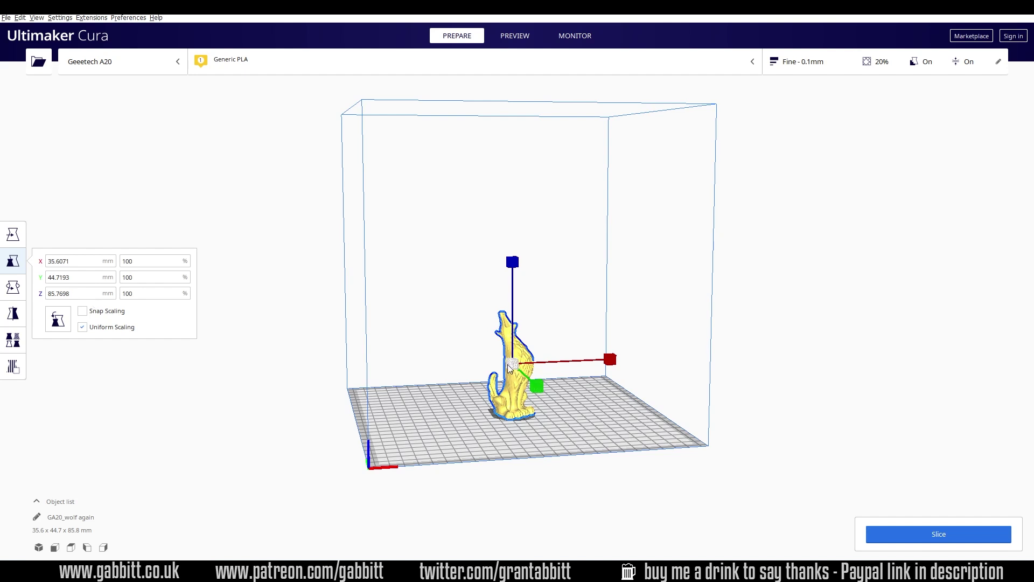
mouse_move(513, 368)
left_mouse_down()
mouse_move(517, 356)
mouse_move(512, 368)
left_mouse_up()
right_click_drag(684, 381, 632, 386)
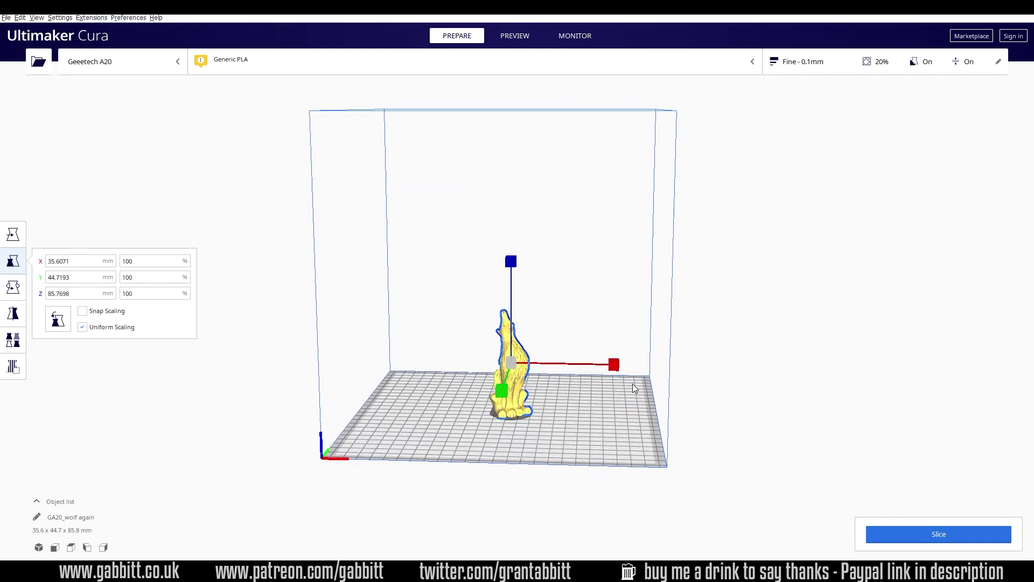
right_click_drag(570, 392, 542, 381)
scroll(543, 382, "up", 3)
scroll(539, 382, "down", 4)
scroll(536, 381, "up", 2)
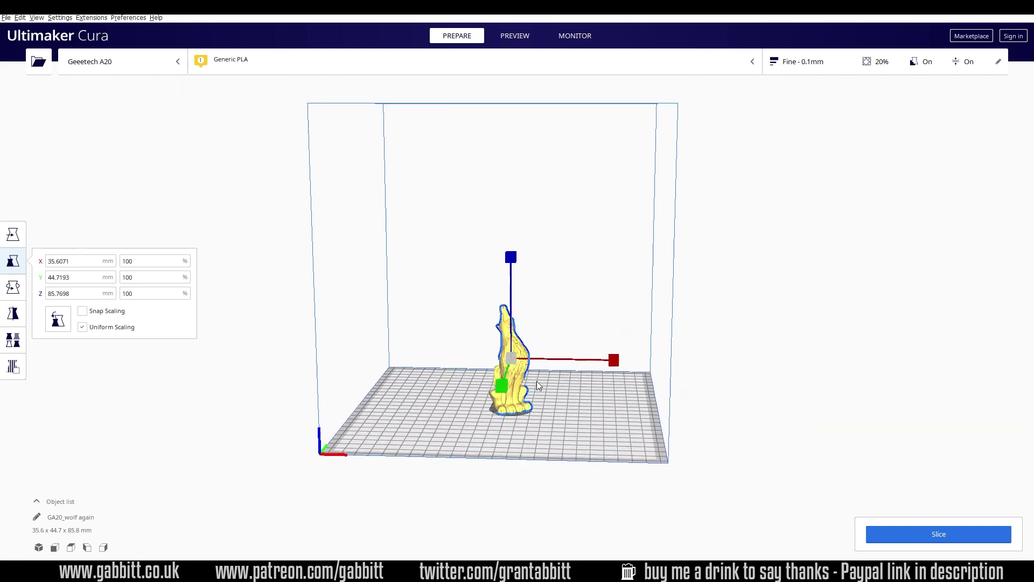
scroll(539, 385, "up", 2)
right_click_drag(537, 386, 599, 305)
right_click_drag(543, 372, 456, 367)
scroll(560, 380, "up", 3)
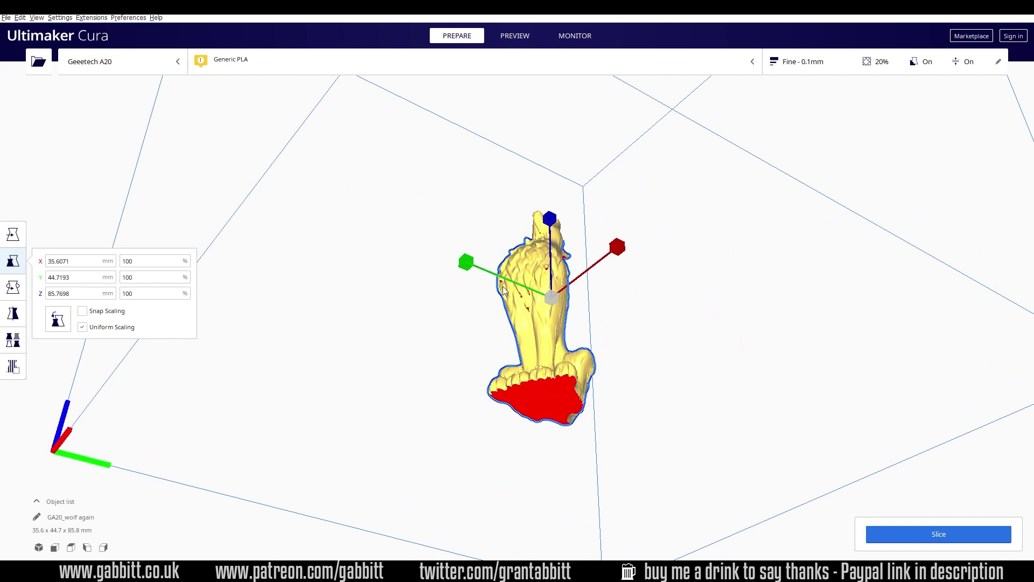
right_click_drag(637, 324, 559, 240)
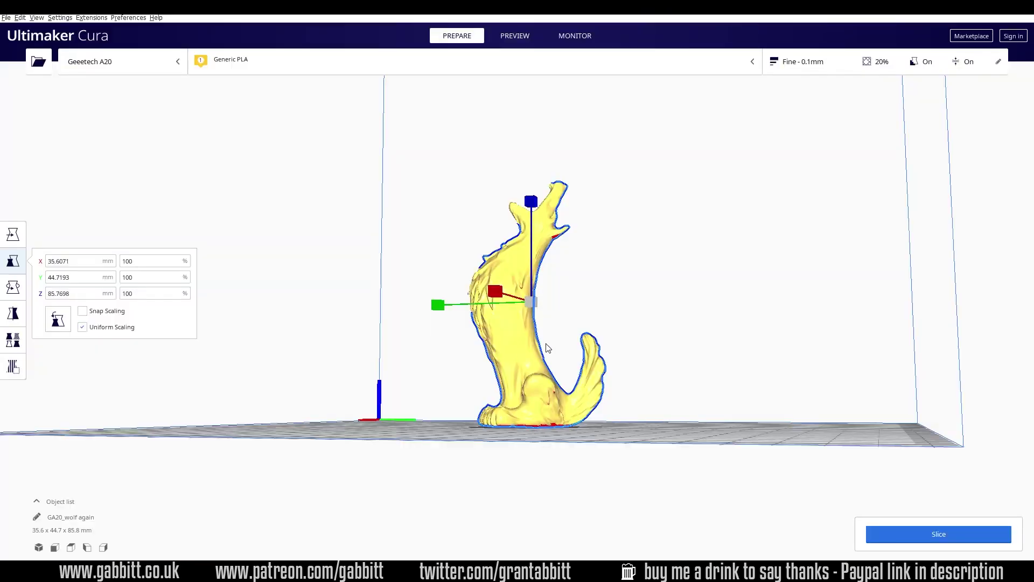
right_click_drag(517, 413, 572, 405)
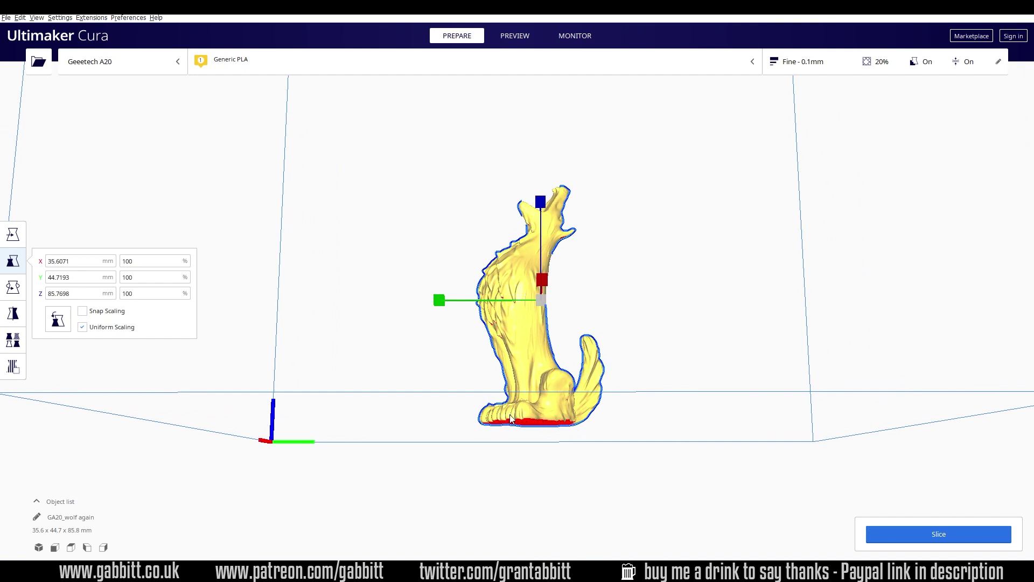
Sink the wolf to Z -1.3843 mm with the Move tool and orbit to a front view
left_click(12, 235)
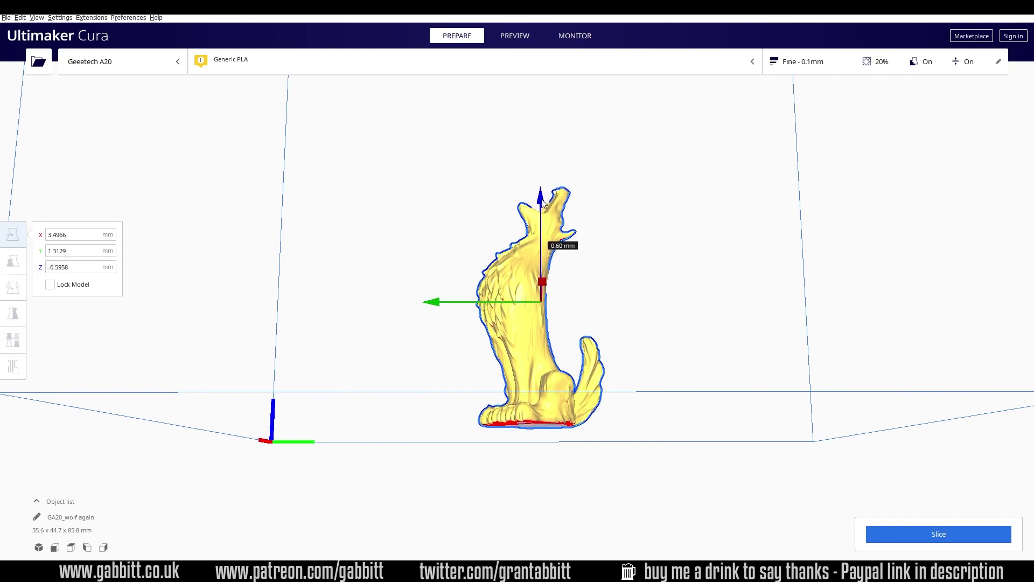
left_click_drag(544, 204, 542, 206)
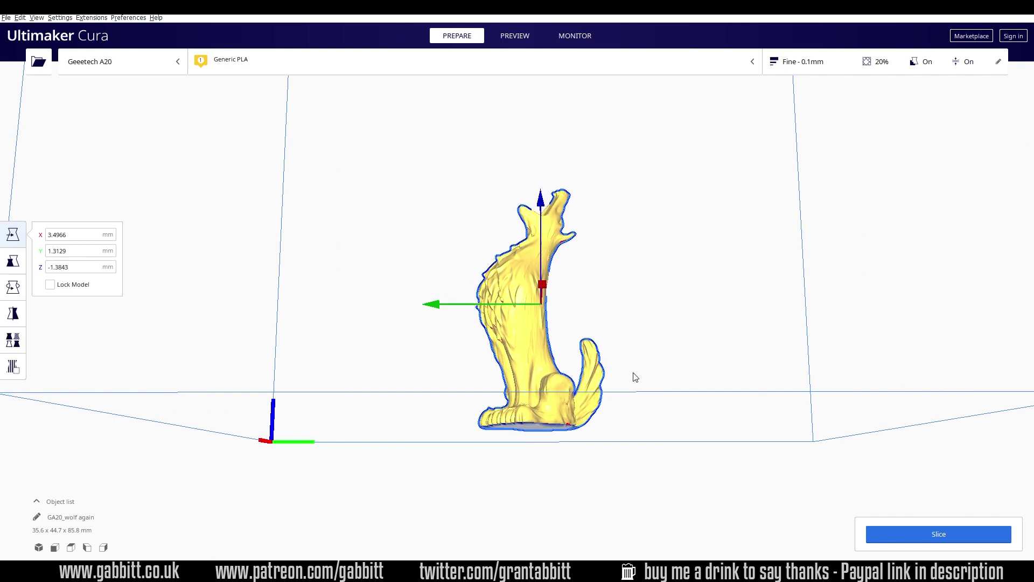
right_click_drag(635, 374, 639, 415)
scroll(575, 456, "up", 3)
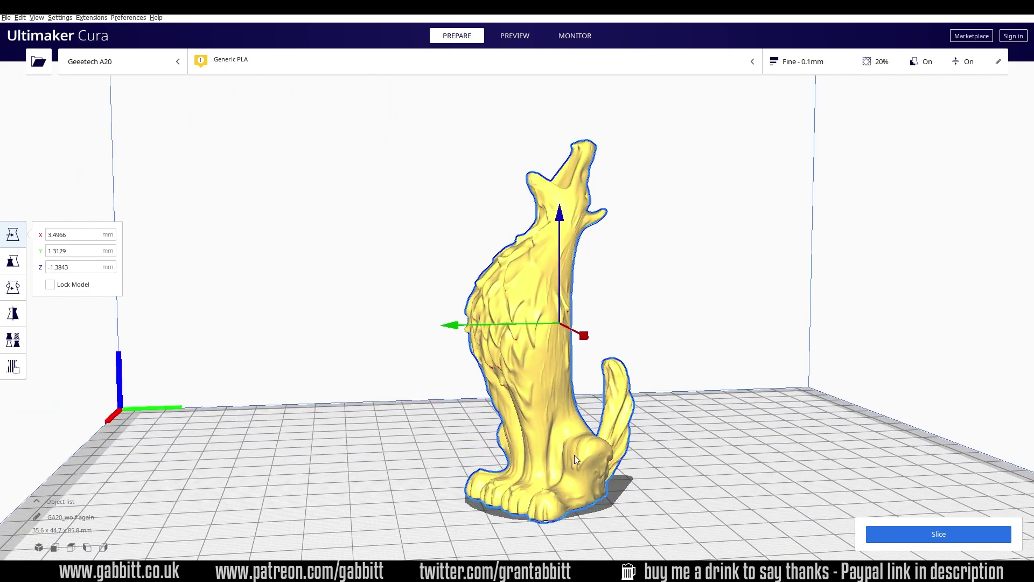
right_click_drag(561, 456, 684, 350)
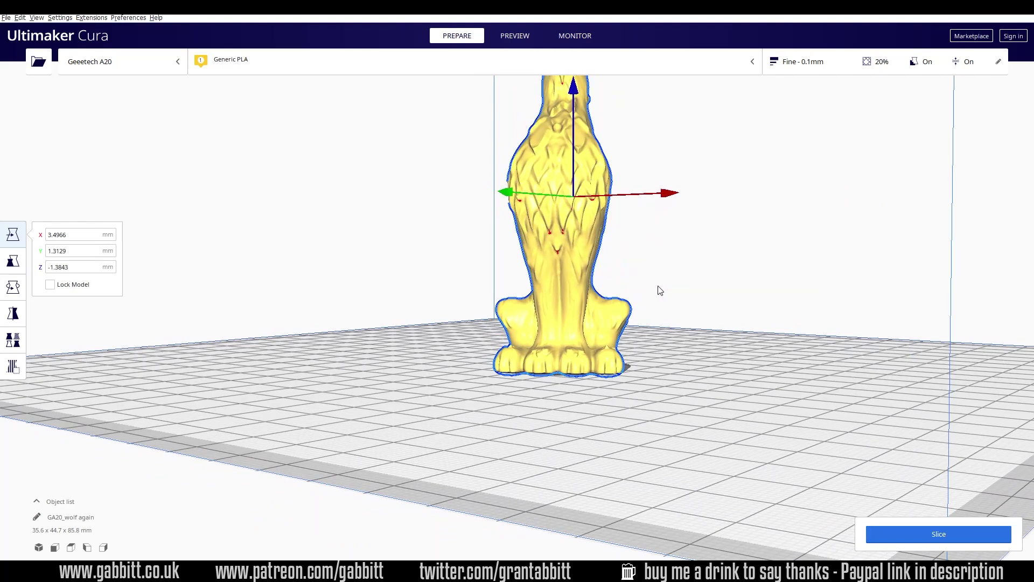
Fine-tune the wolf's height to Z -1.5213 mm and orbit to check the base
left_click_drag(576, 96, 576, 101)
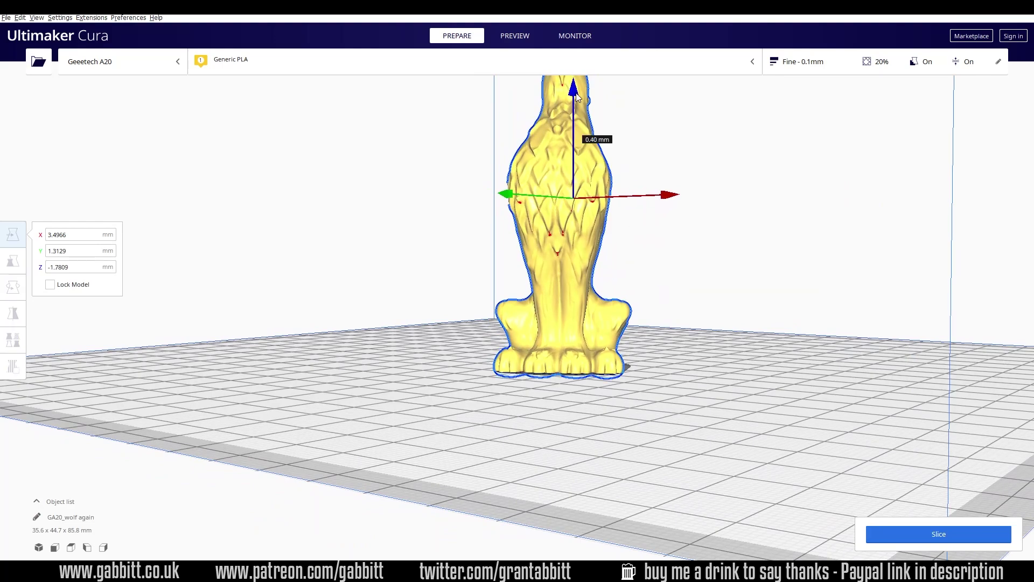
right_click_drag(625, 355, 483, 347)
left_click_drag(555, 87, 555, 85)
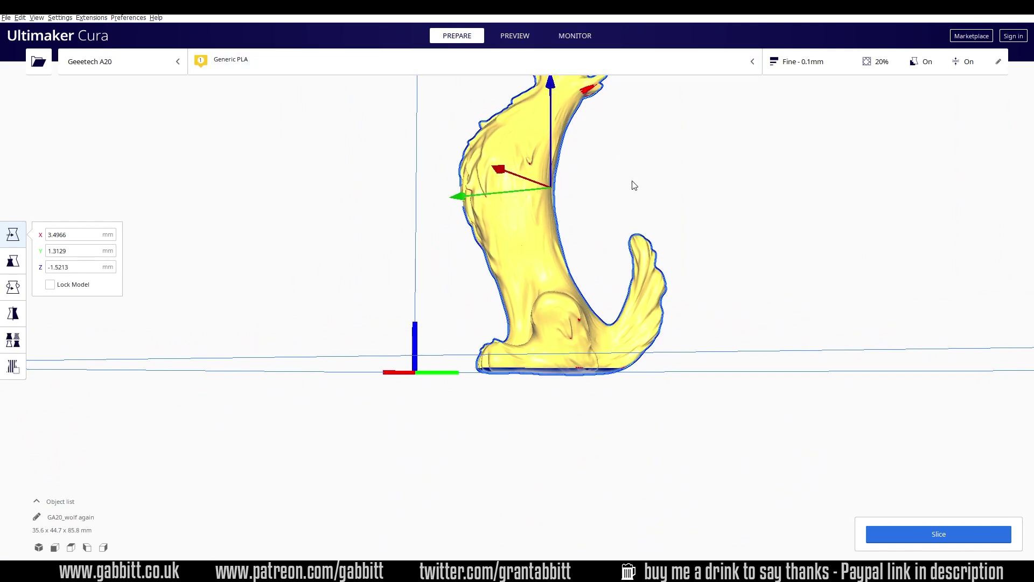
right_click_drag(635, 372, 606, 382)
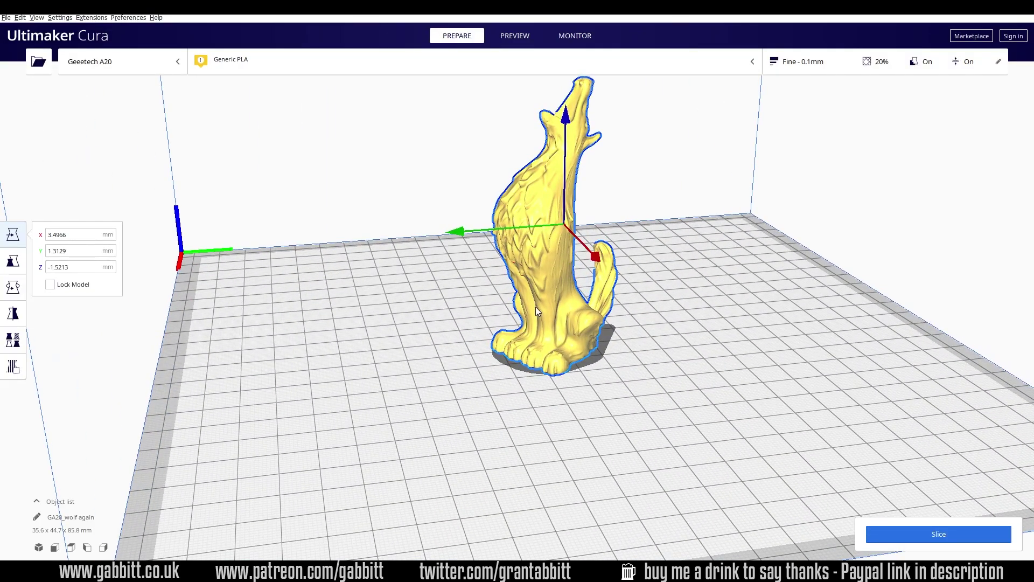
right_click_drag(535, 306, 559, 346)
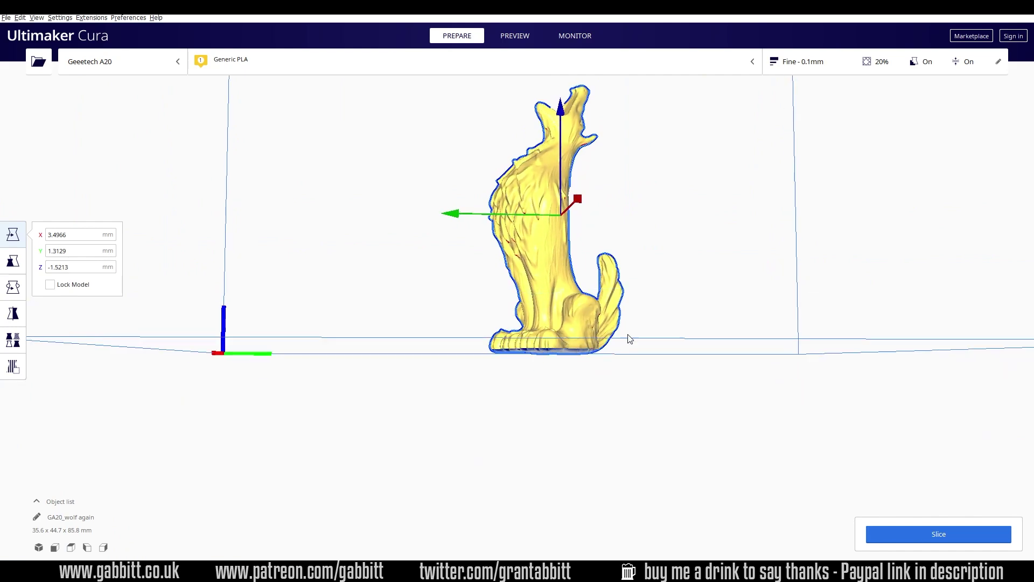
right_click_drag(628, 338, 839, 232)
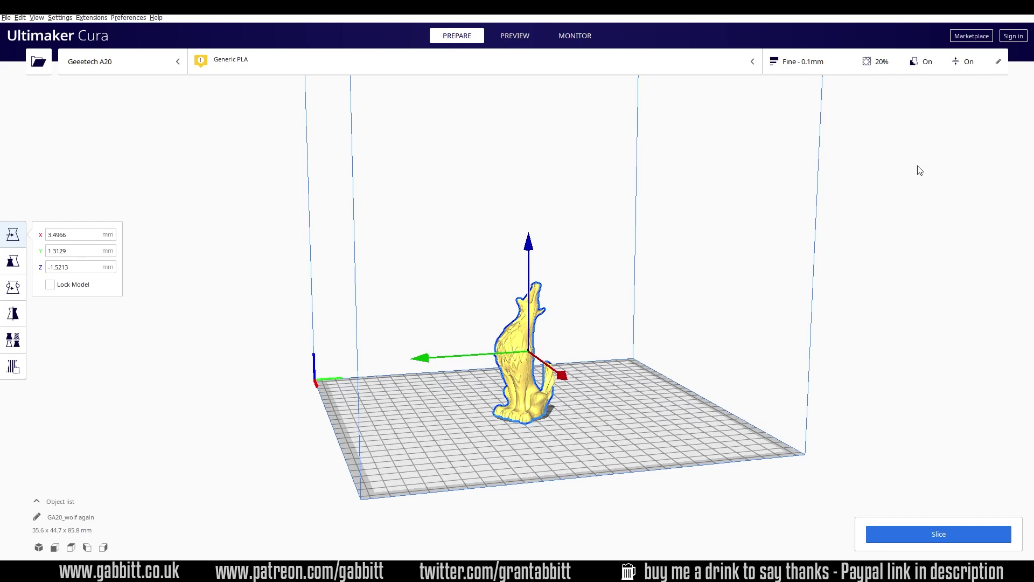
Try the 0.2–0.6 mm and 0.06 mm layer profiles, then settle on Fine 0.1 mm
left_click(998, 63)
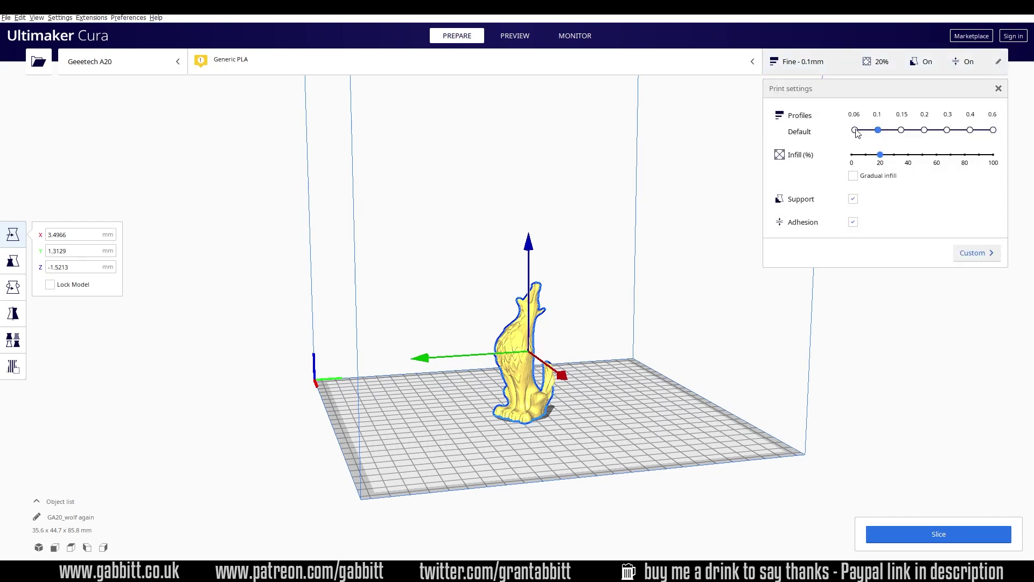
left_click_drag(903, 133, 926, 133)
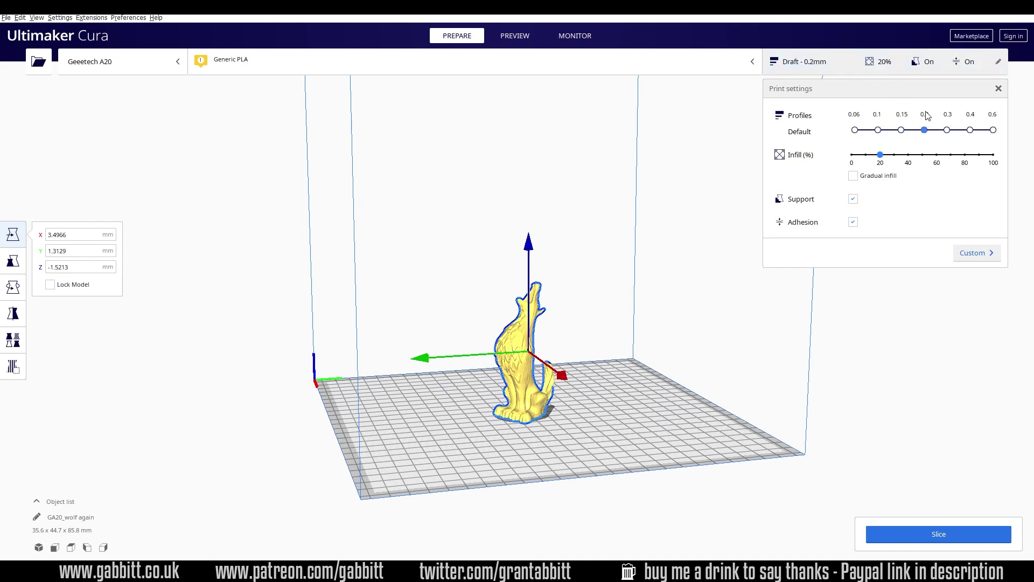
left_click(948, 130)
left_click(970, 130)
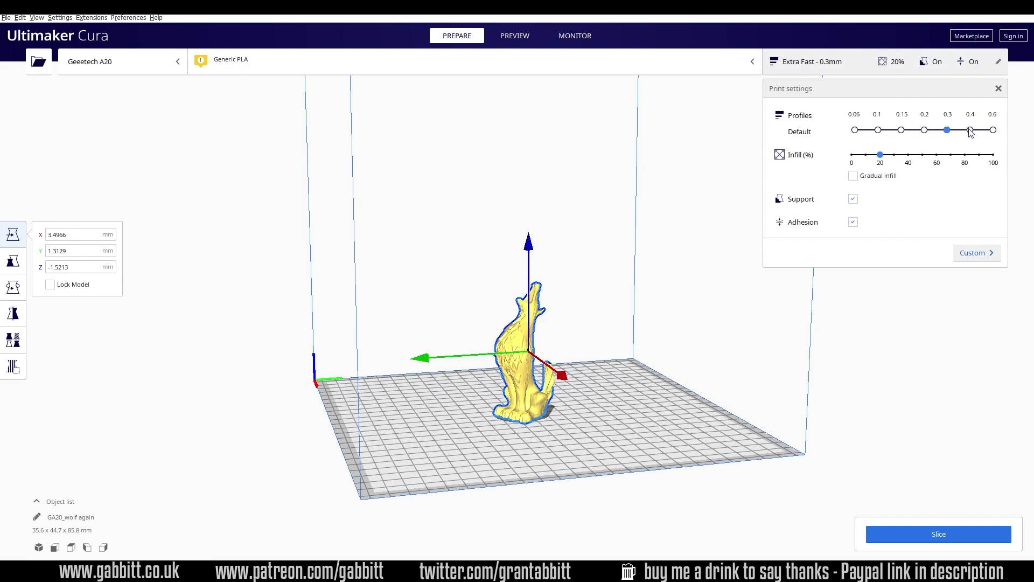
left_click(994, 130)
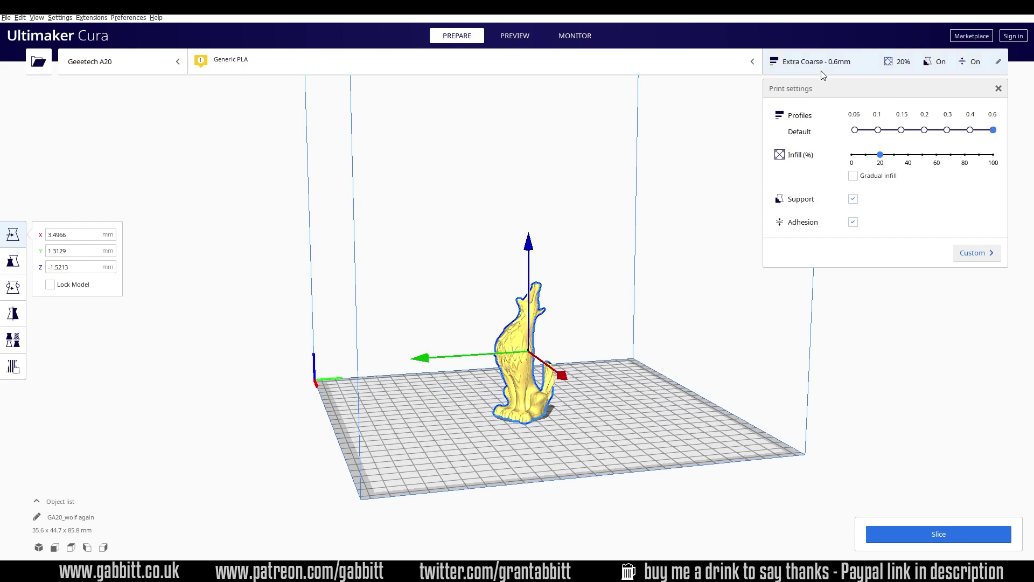
left_click(878, 130)
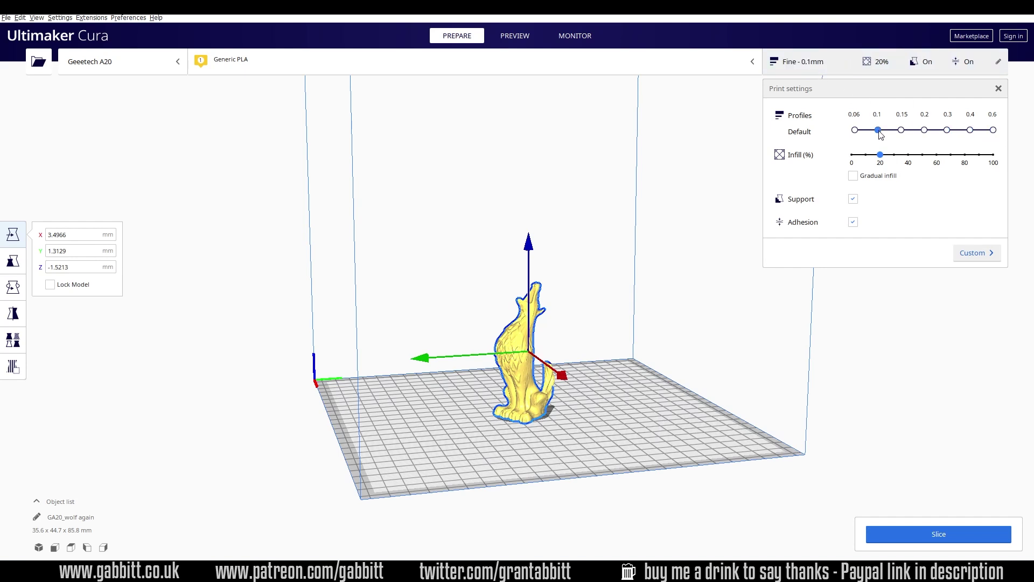
left_click_drag(880, 134, 858, 133)
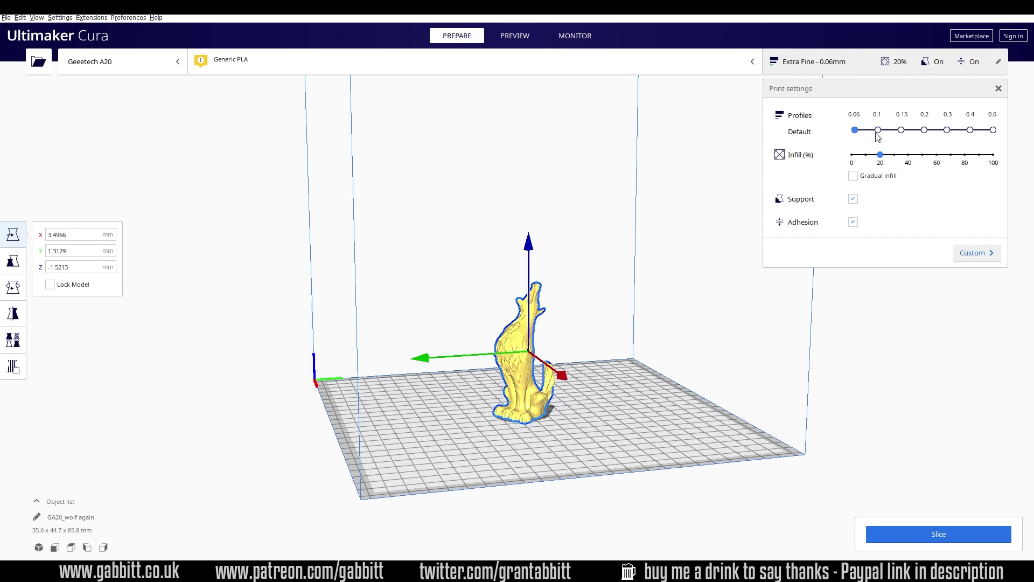
left_click(879, 131)
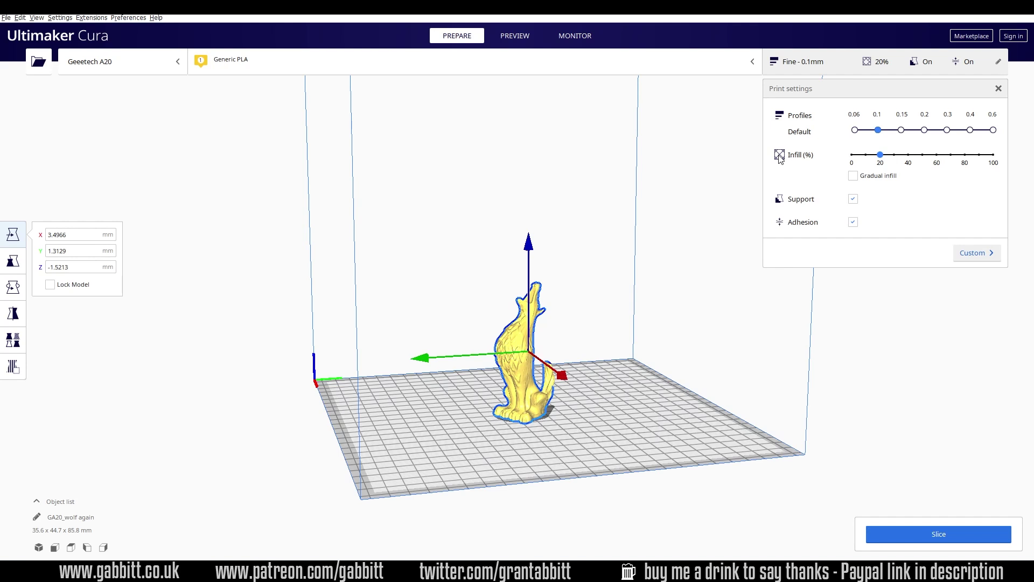
Try 40% infill, return to 20%, and slice the wolf (3 h 13 min, 15 g)
left_click_drag(879, 155, 909, 155)
left_click(881, 156)
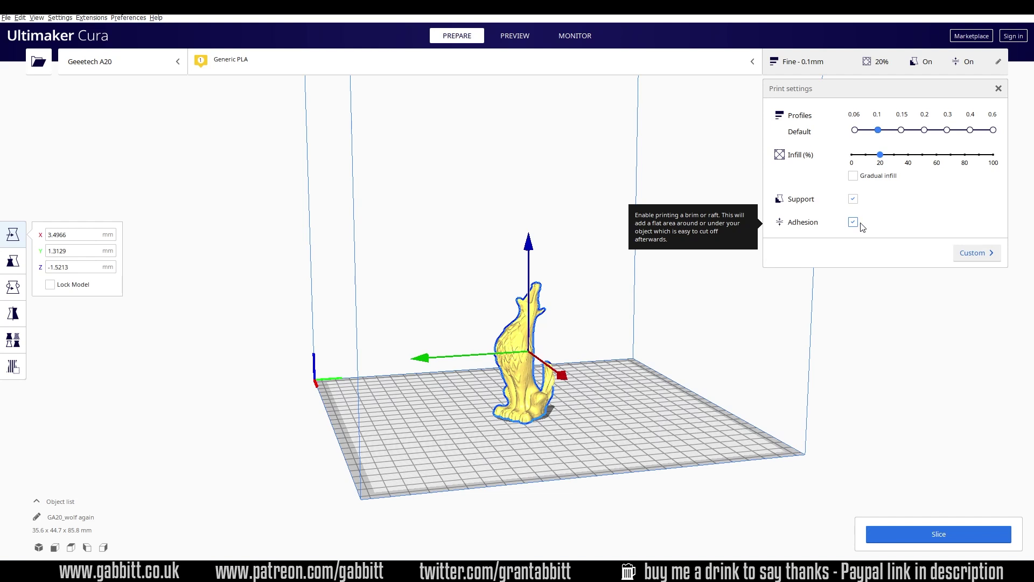
left_click(964, 529)
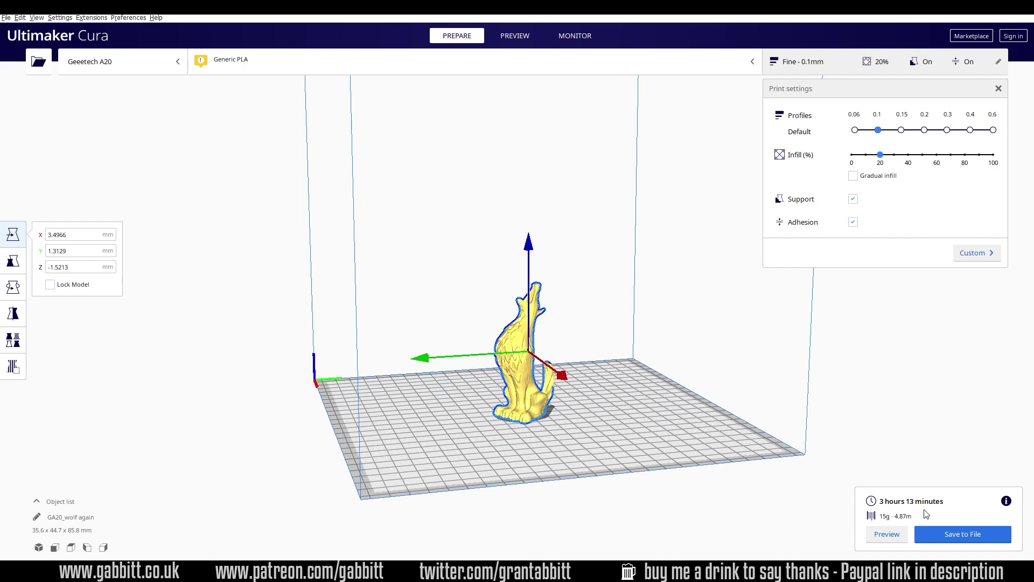
Switch to the layer Preview and orbit around the sliced wolf and its supports
left_click(889, 534)
right_click_drag(652, 421, 498, 406)
scroll(499, 406, "up", 5)
right_click_drag(587, 421, 532, 338)
right_click_drag(442, 436, 495, 398)
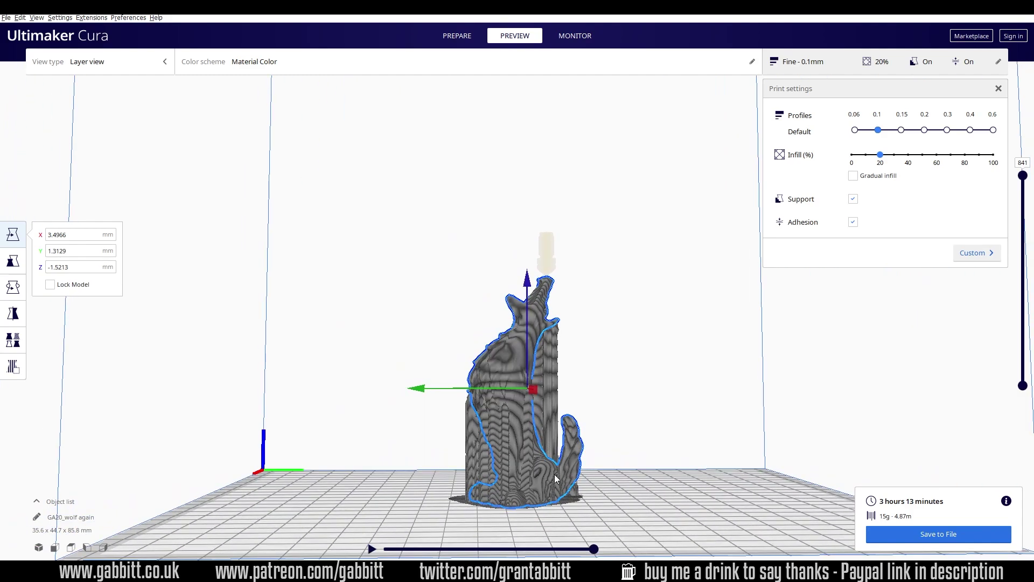
right_click_drag(554, 474, 447, 474)
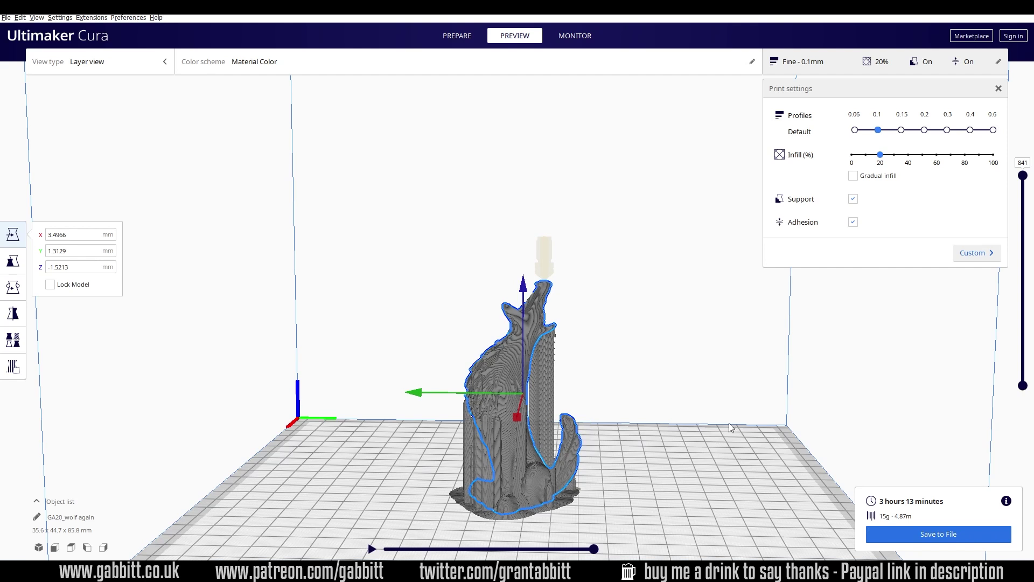
Open Save to File for GA20_wolf again as a G-code file in the wolf folder
left_click(959, 534)
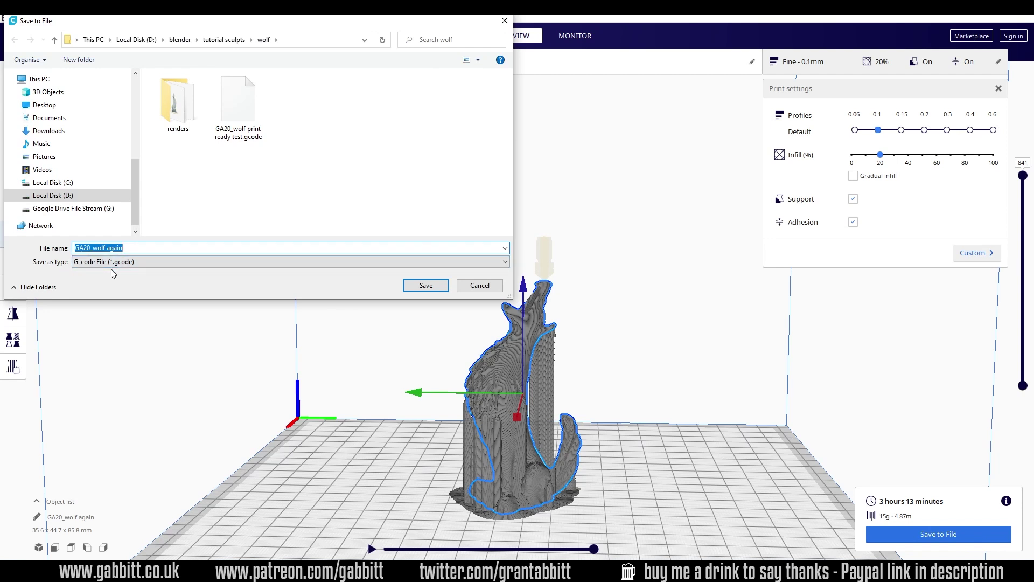